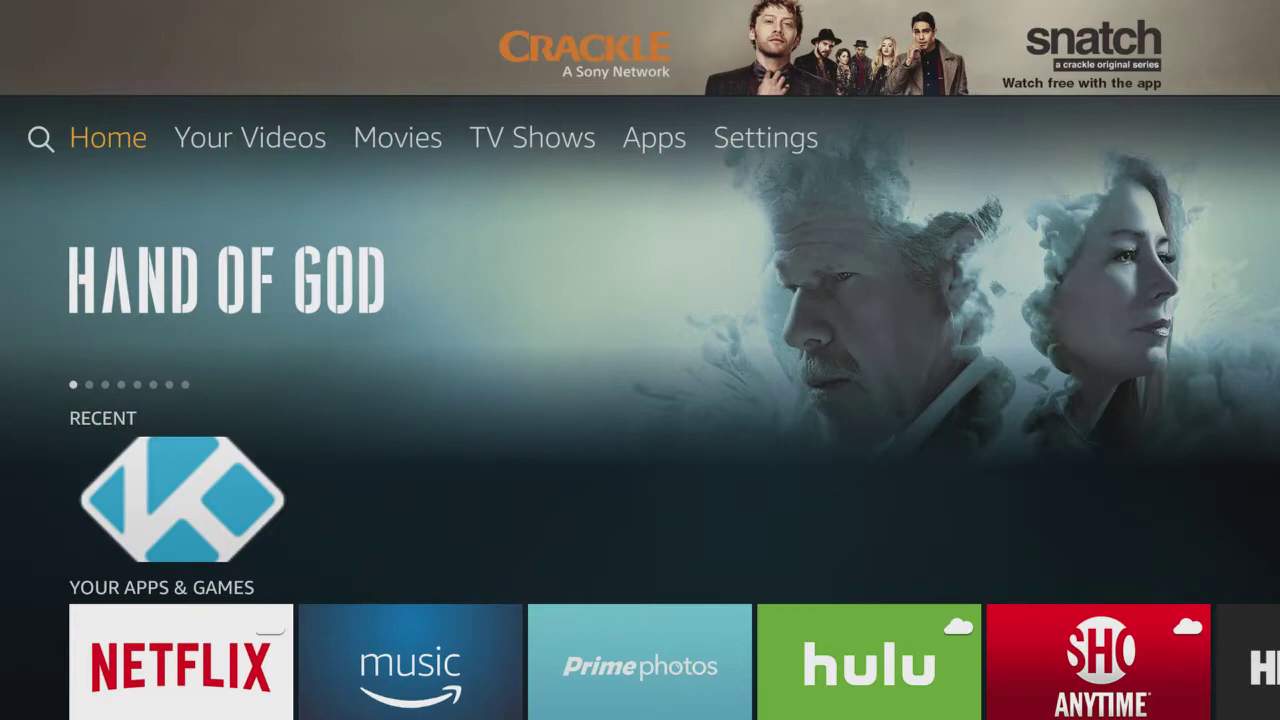
{"action": "key", "text": "Right"}
{"action": "key", "text": "Left"}
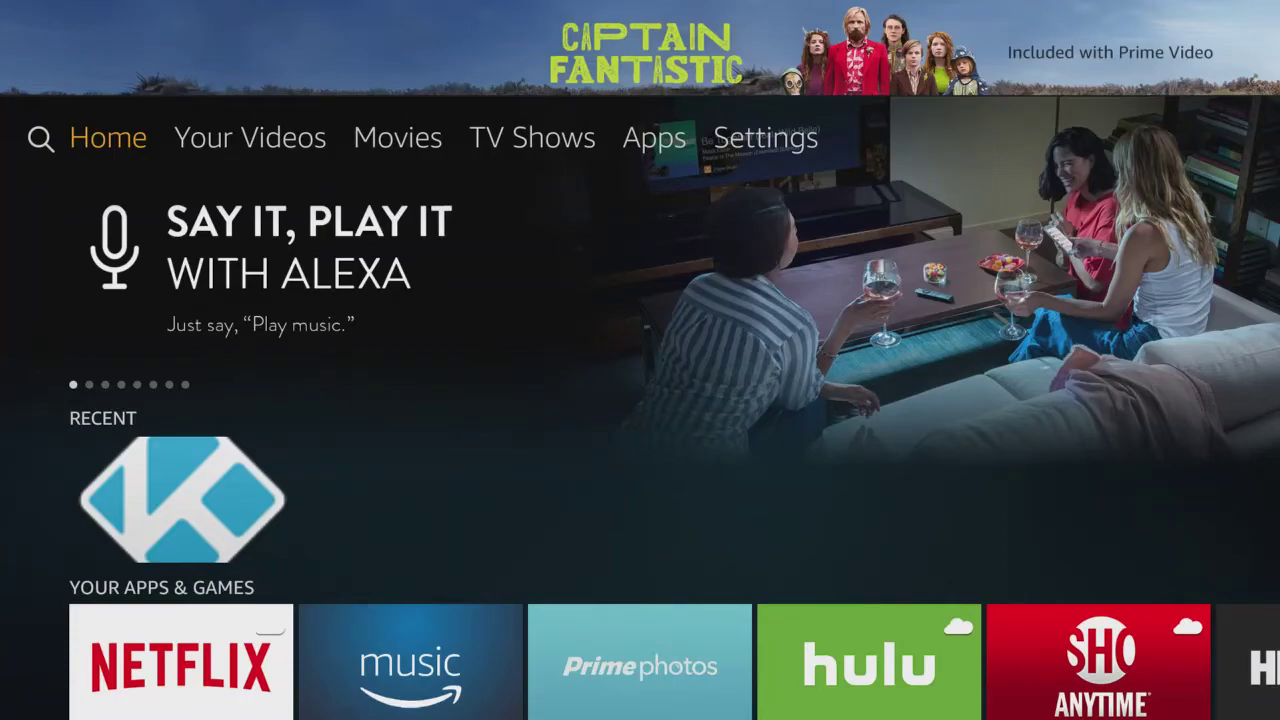
Step: Go from the Home screen to the Settings section and enter its row of categories
{"action": "key", "text": "Right"}
{"action": "key", "text": "Right"}
{"action": "key", "text": "Right"}
{"action": "key", "text": "Right"}
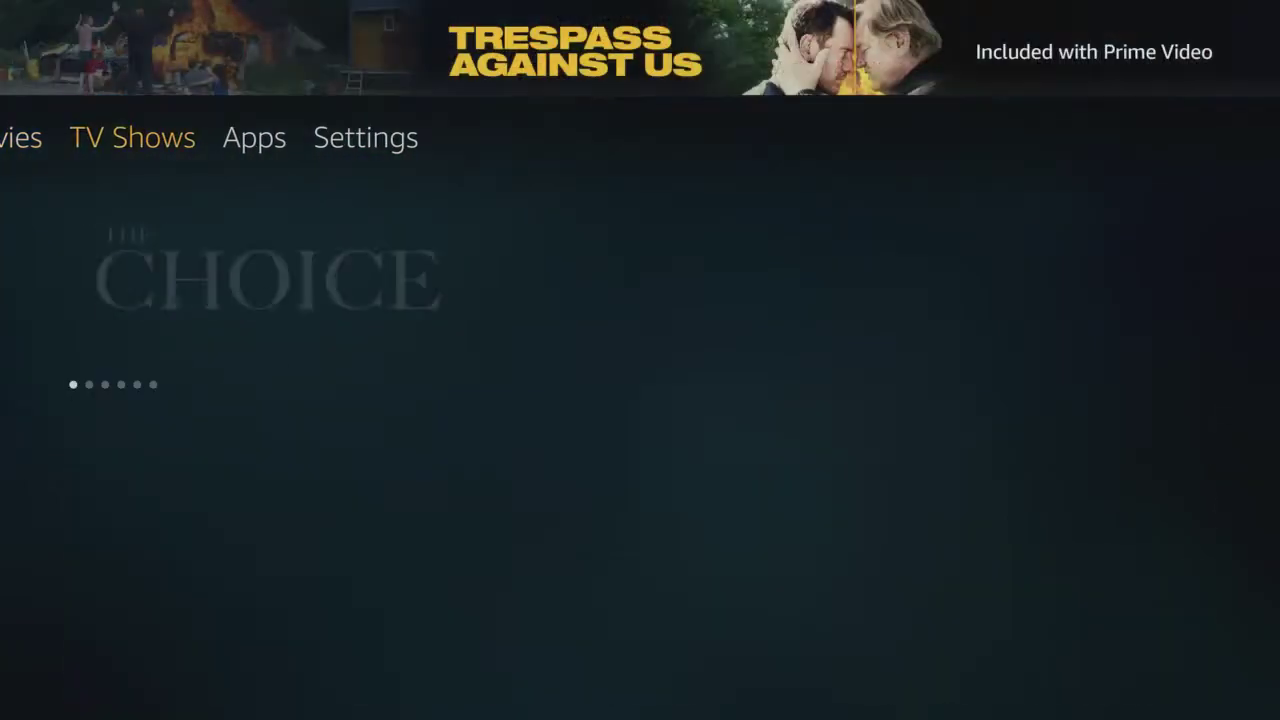
{"action": "key", "text": "Right"}
{"action": "key", "text": "Down"}
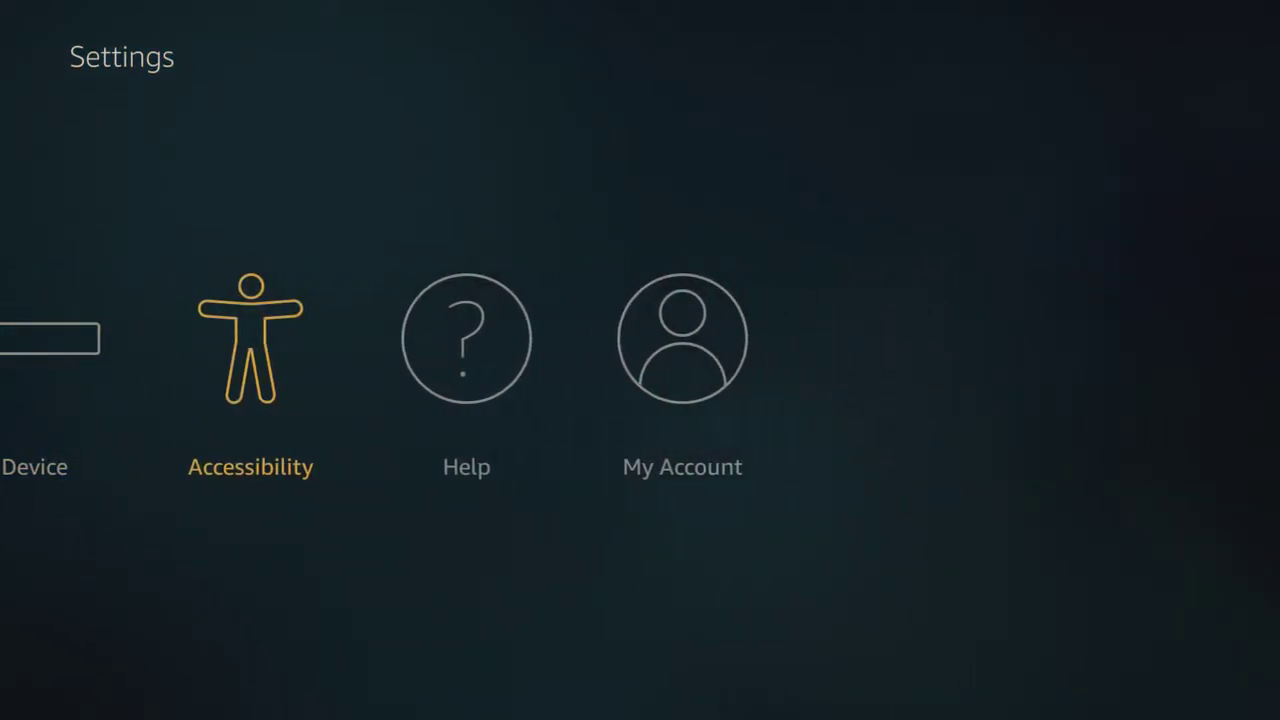
Step: Open the Applications category in Settings
{"action": "key", "text": "Left"}
{"action": "key", "text": "Left"}
{"action": "key", "text": "Left"}
{"action": "key", "text": "Left"}
{"action": "key", "text": "Left"}
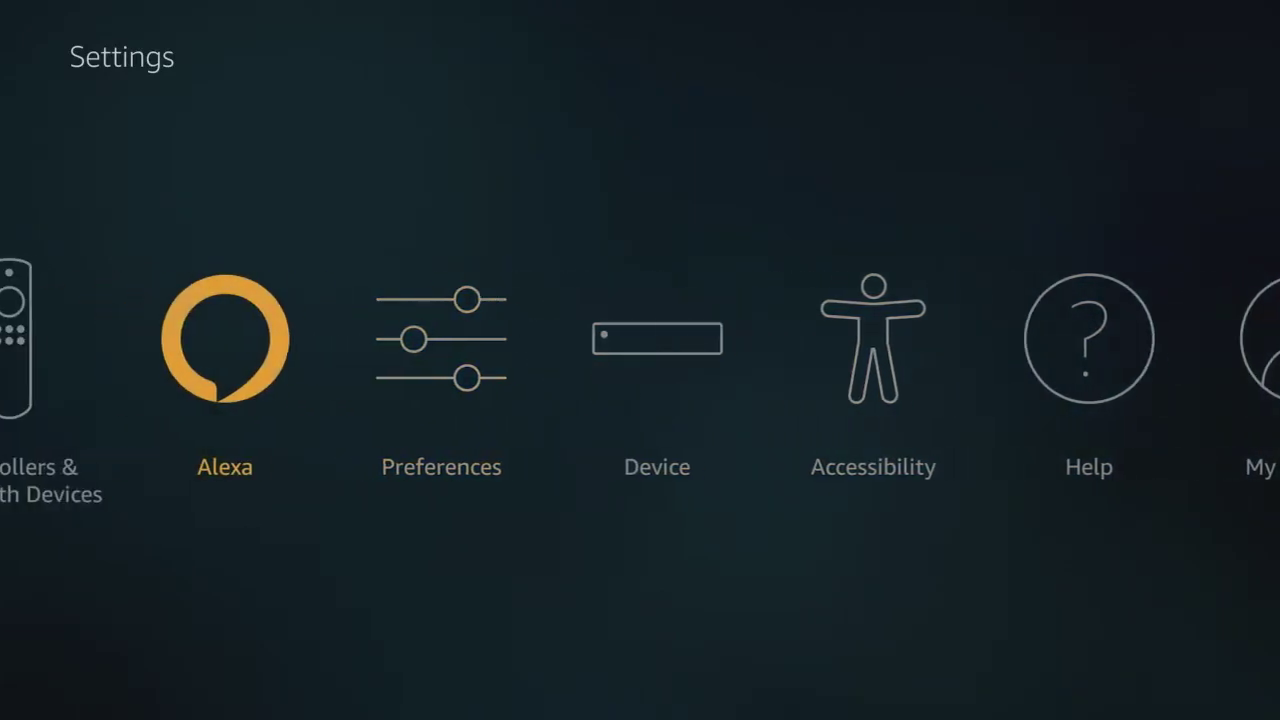
{"action": "key", "text": "Left"}
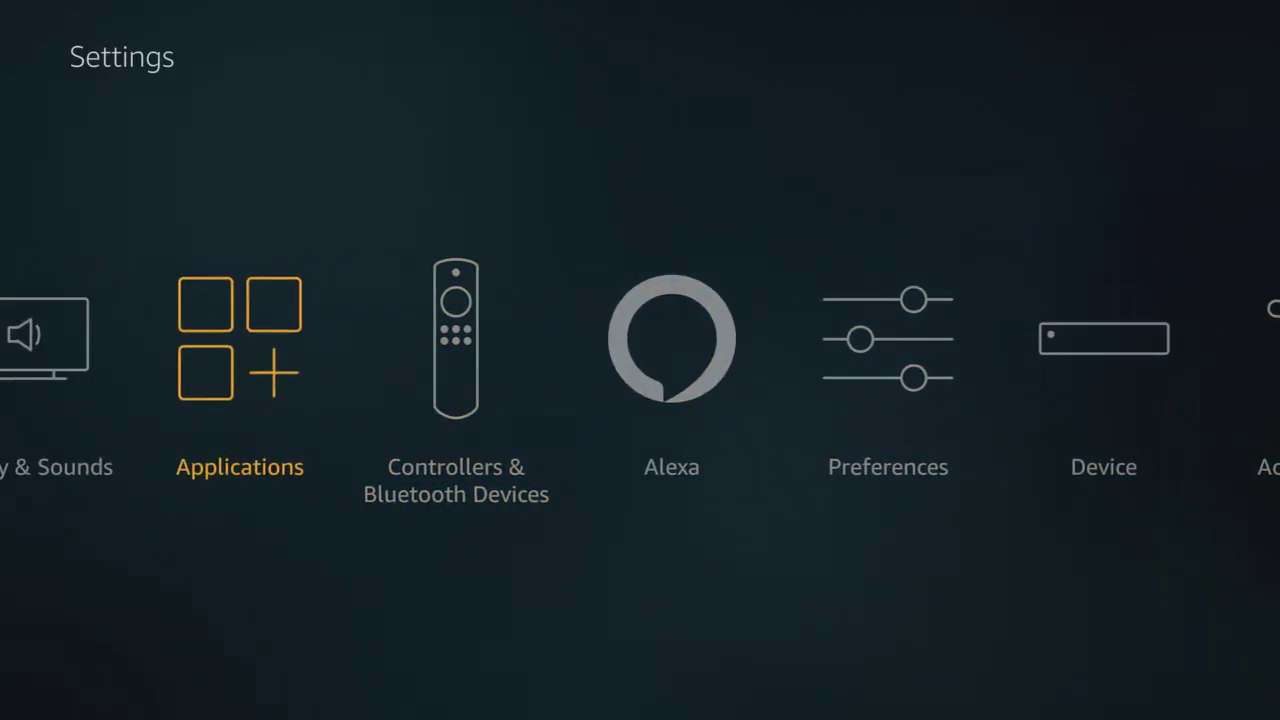
{"action": "key", "text": "Return"}
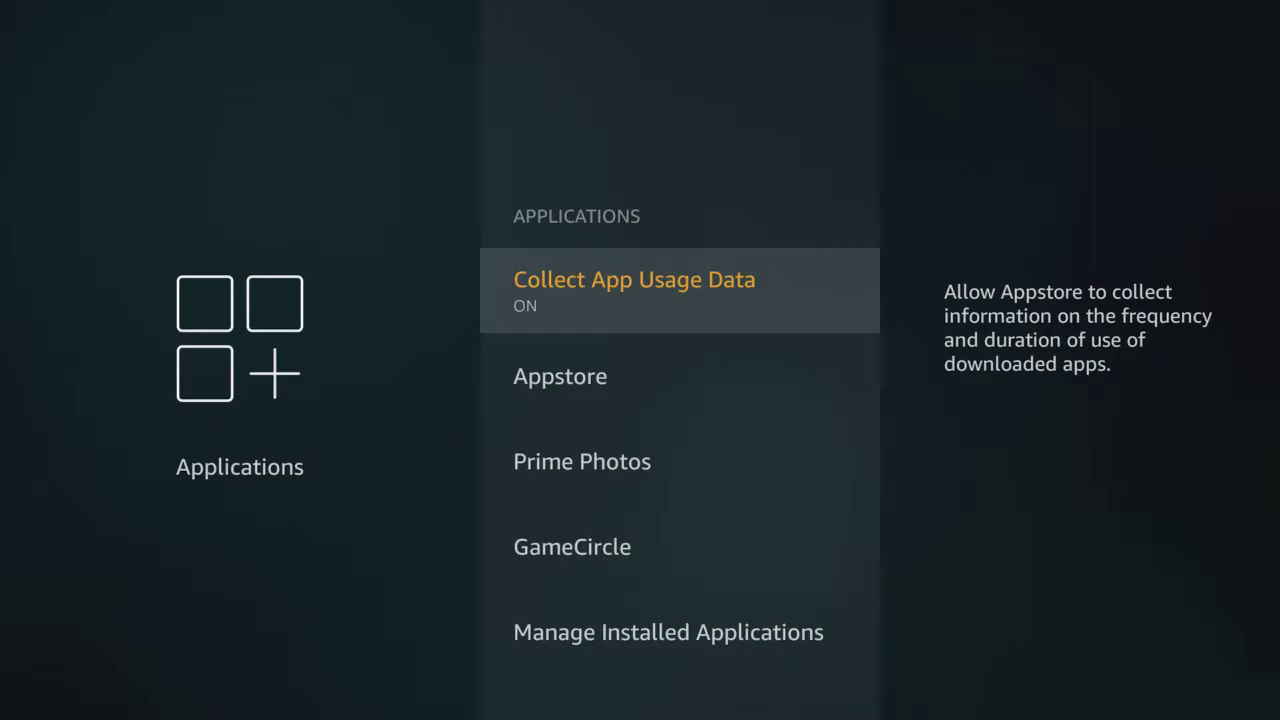
Step: Open the Manage Installed Applications list from the Applications settings
{"action": "key", "text": "Down"}
{"action": "key", "text": "Down"}
{"action": "key", "text": "Down"}
{"action": "key", "text": "Down"}
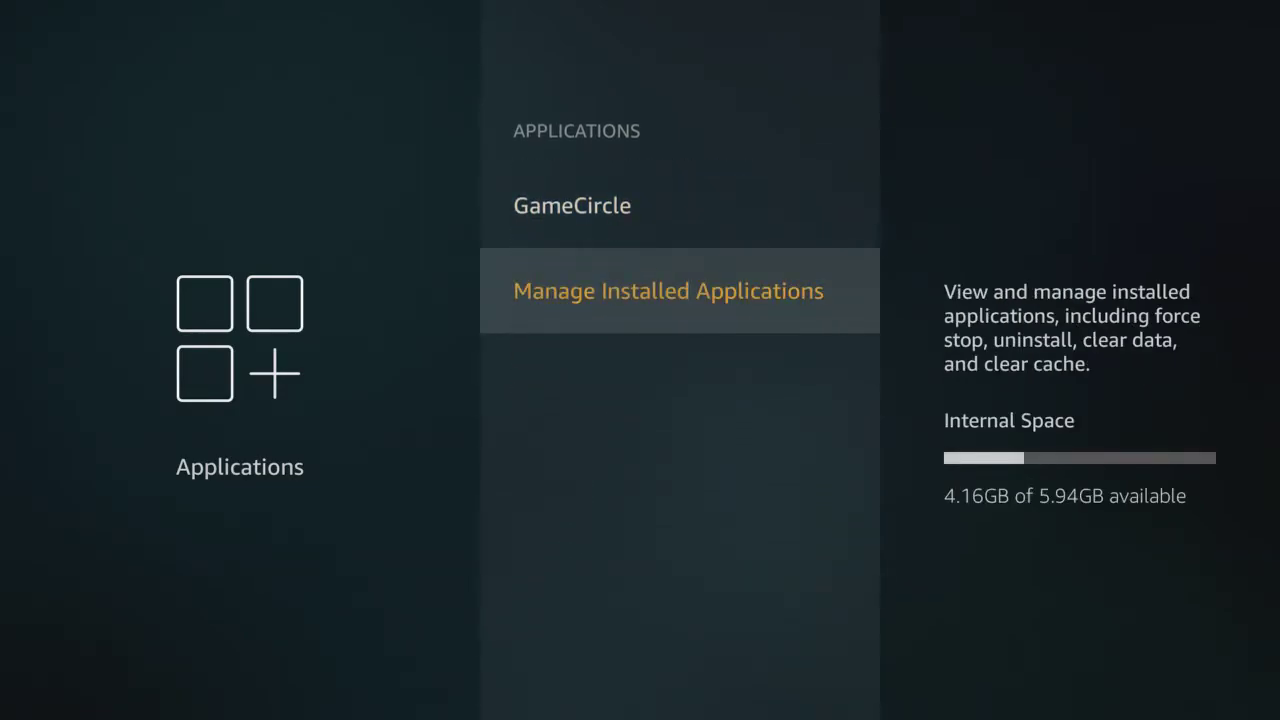
{"action": "key", "text": "Return"}
Step: Find Kodi among the installed applications and open its management options
{"action": "key", "text": "Down"}
{"action": "key", "text": "Down"}
{"action": "key", "text": "Down"}
{"action": "key", "text": "Down"}
{"action": "key", "text": "Down"}
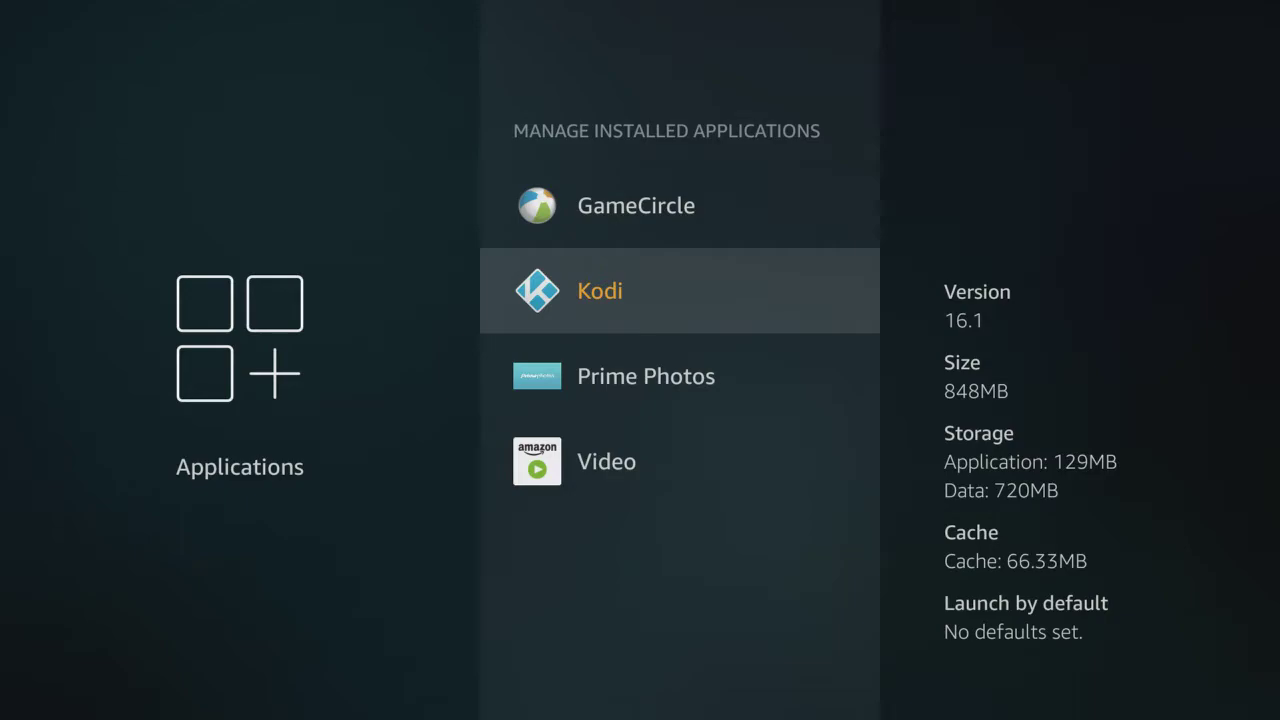
{"action": "key", "text": "Return"}
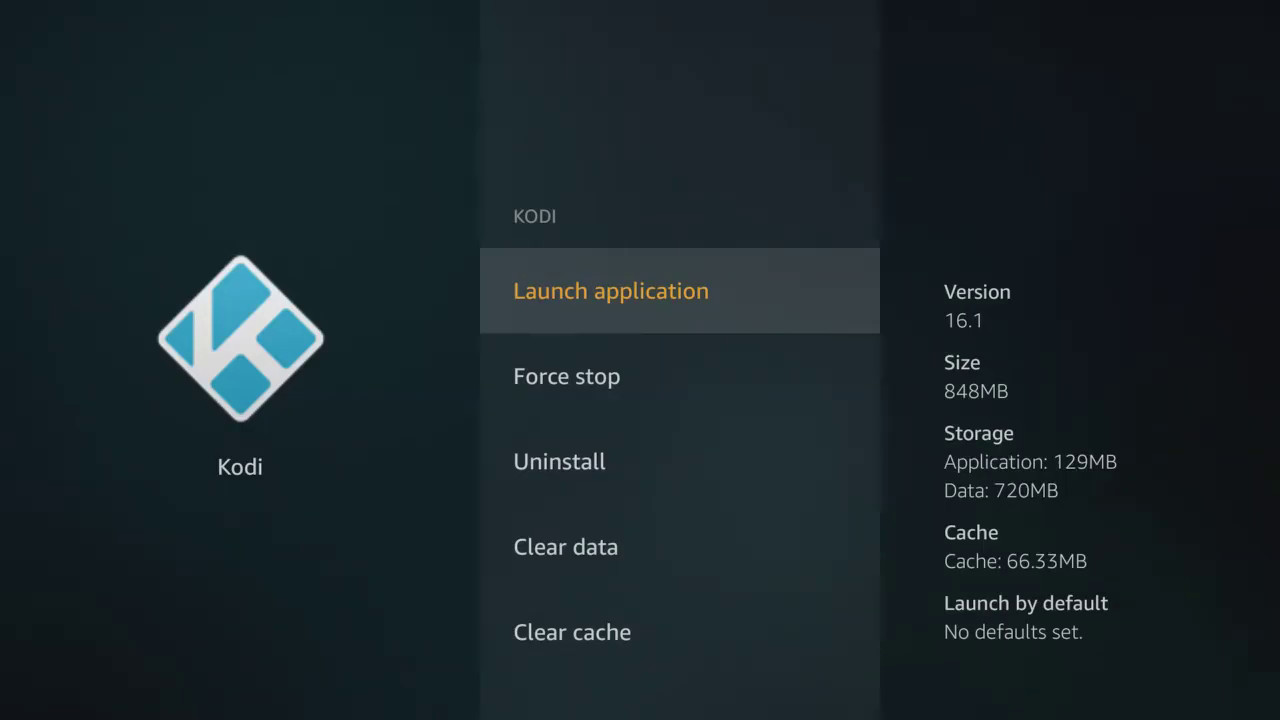
Step: Clear Kodi's cache, leaving its data and installation untouched
{"action": "key", "text": "Down"}
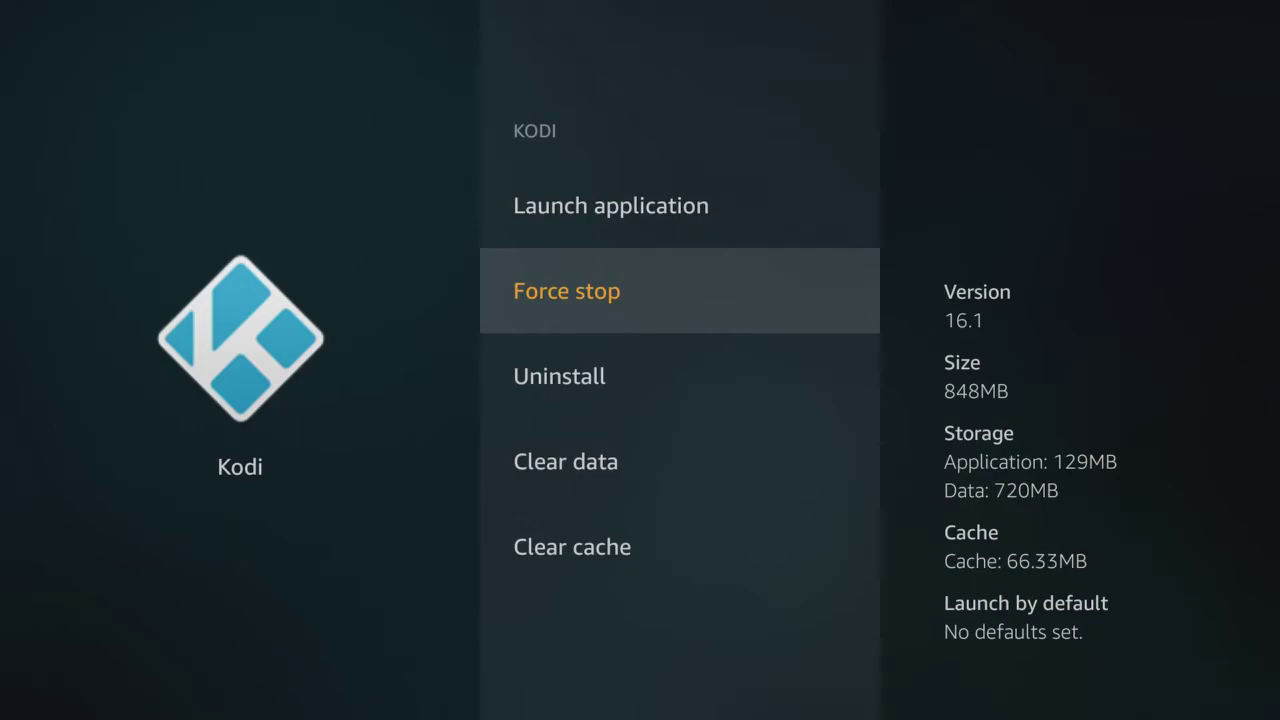
{"action": "key", "text": "Down"}
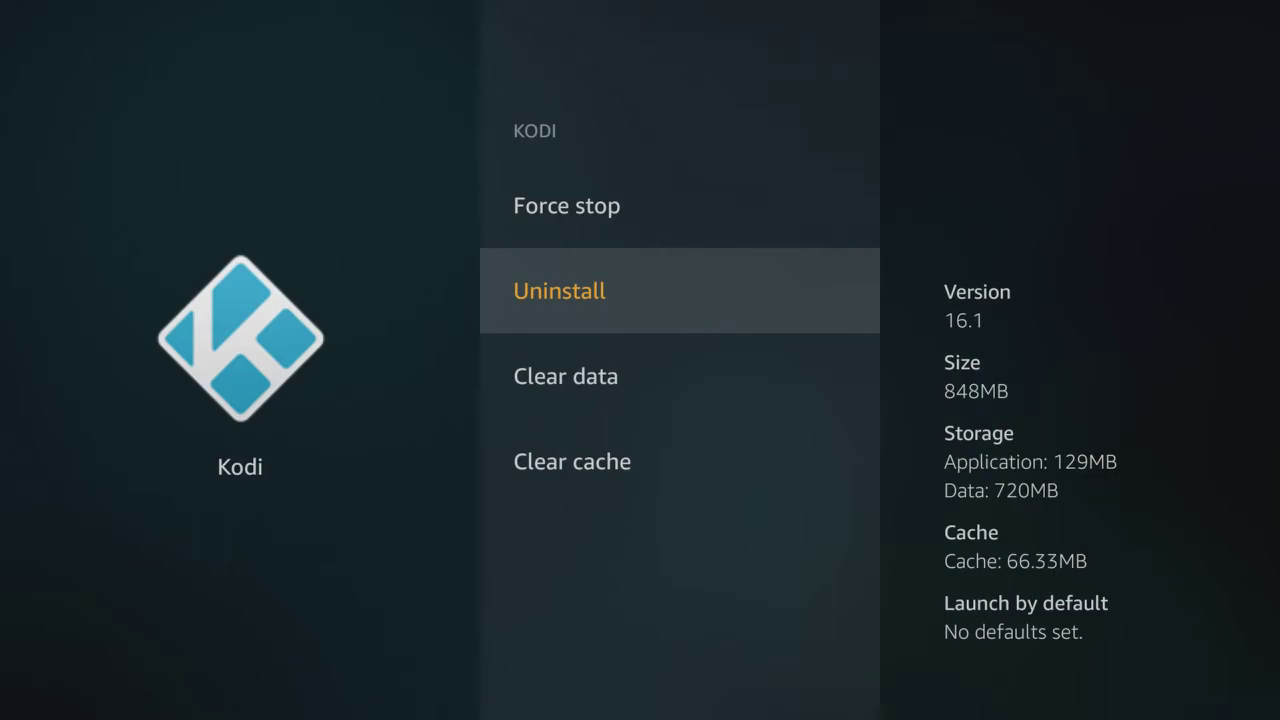
{"action": "key", "text": "Down"}
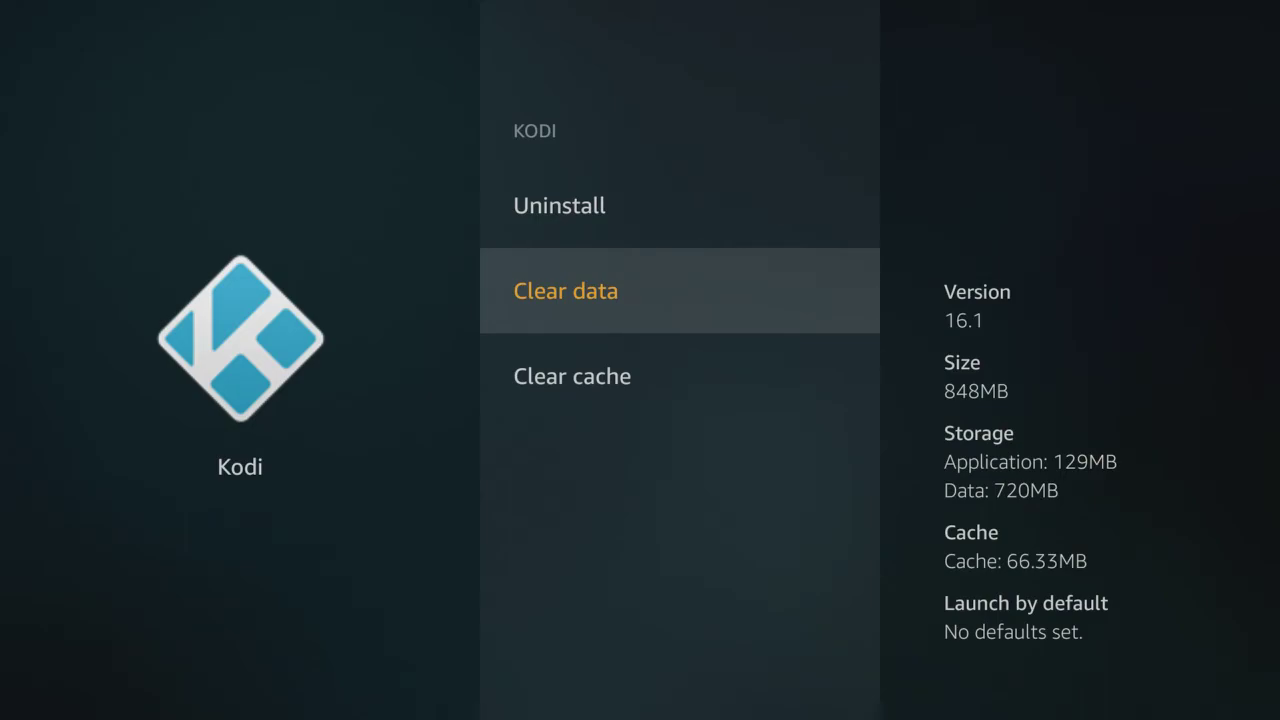
{"action": "key", "text": "Down"}
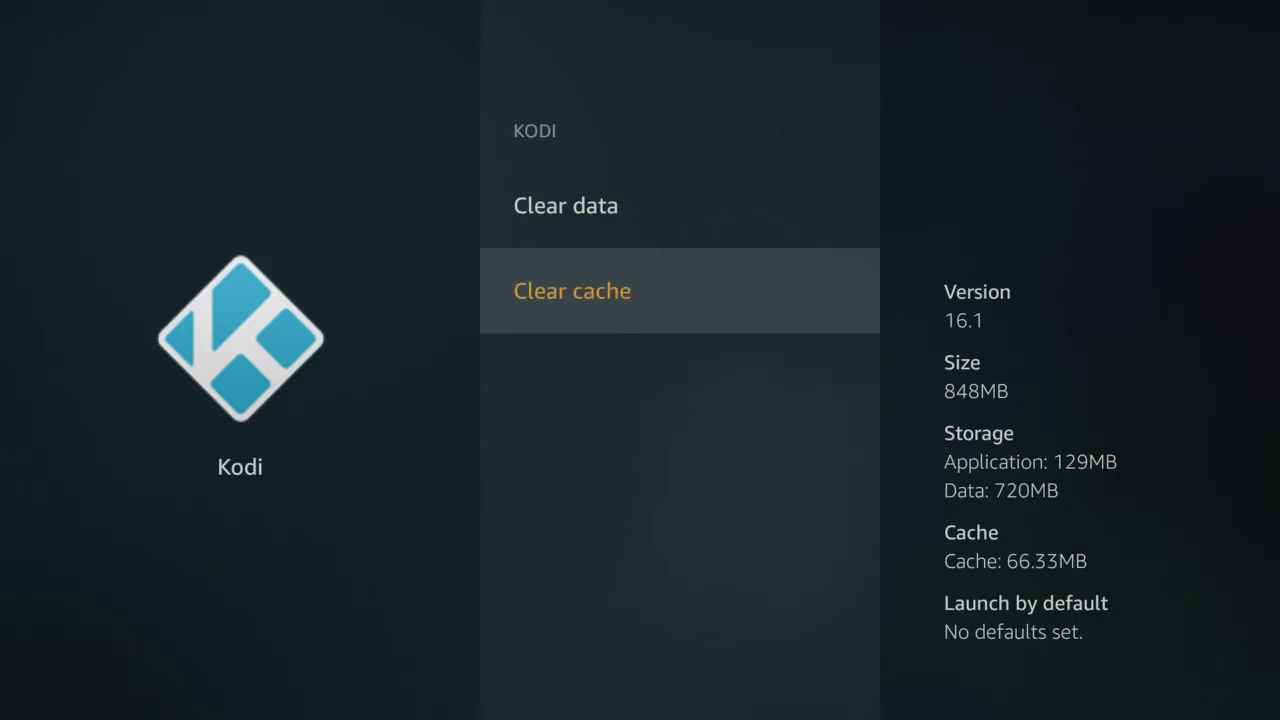
{"action": "key", "text": "Return"}
Step: Leave Kodi's management options and go back to the main Settings categories
{"action": "key", "text": "Up"}
{"action": "key", "text": "Up"}
{"action": "key", "text": "Up"}
{"action": "key", "text": "Up"}
{"action": "key", "text": "Escape"}
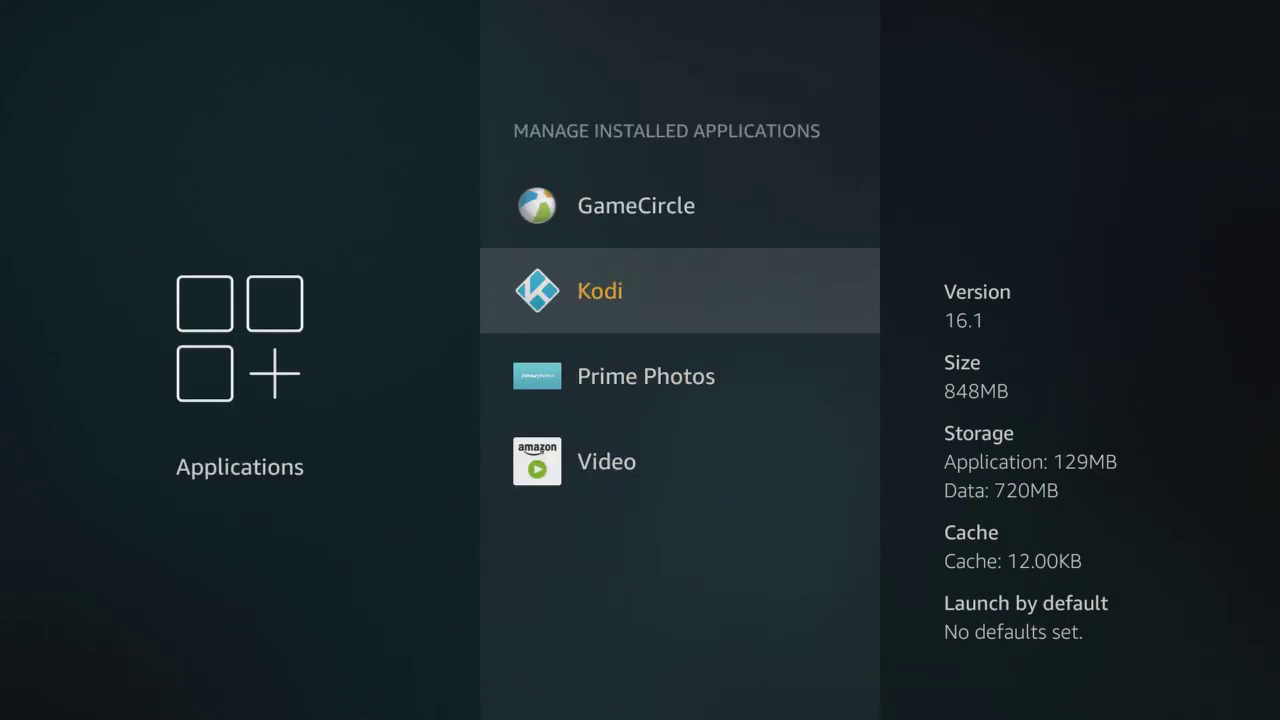
{"action": "key", "text": "Escape"}
{"action": "key", "text": "Escape"}
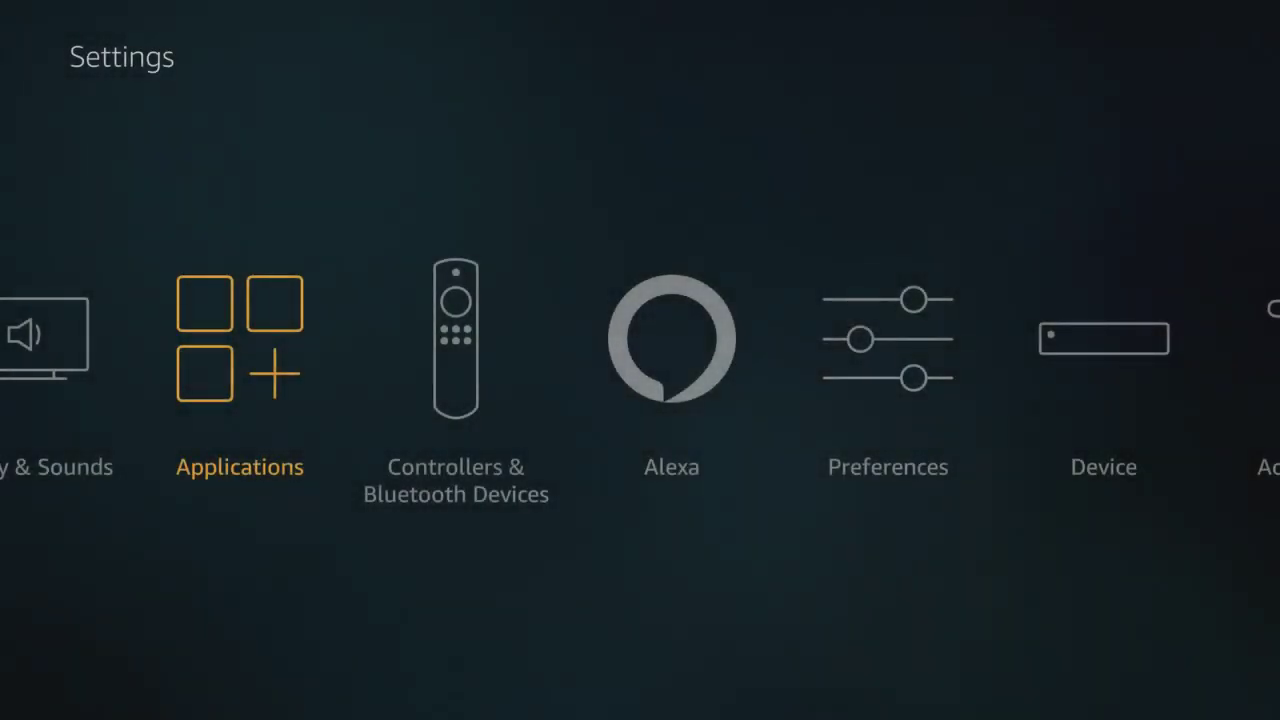
Step: Return from Settings to the Home section of the main navigation
{"action": "key", "text": "Up"}
{"action": "key", "text": "Left"}
{"action": "key", "text": "Left"}
{"action": "key", "text": "Left"}
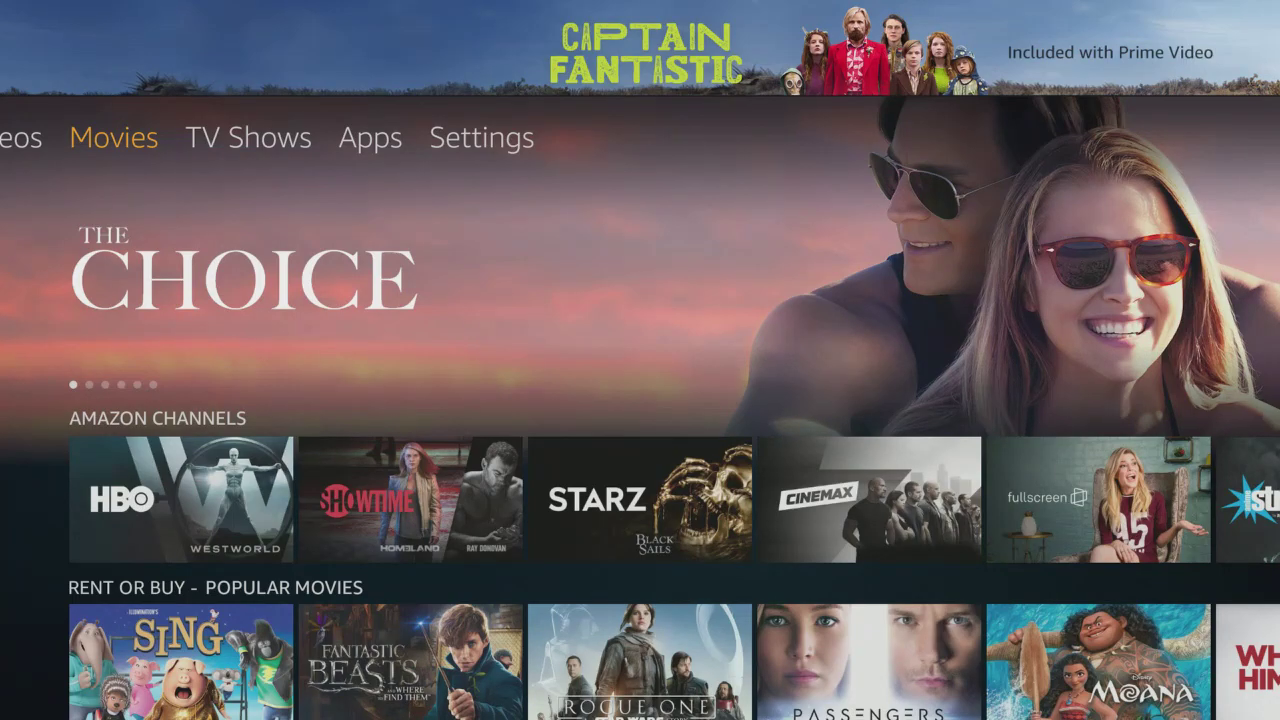
{"action": "key", "text": "Left"}
{"action": "key", "text": "Left"}
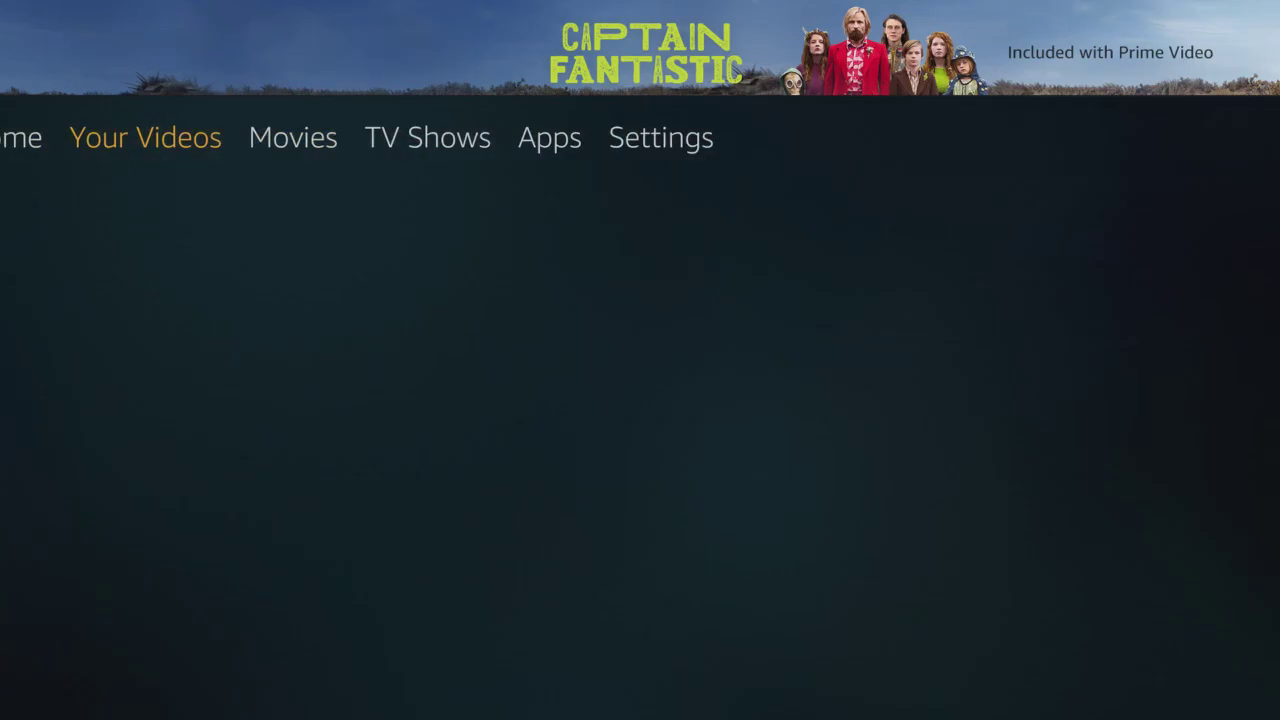